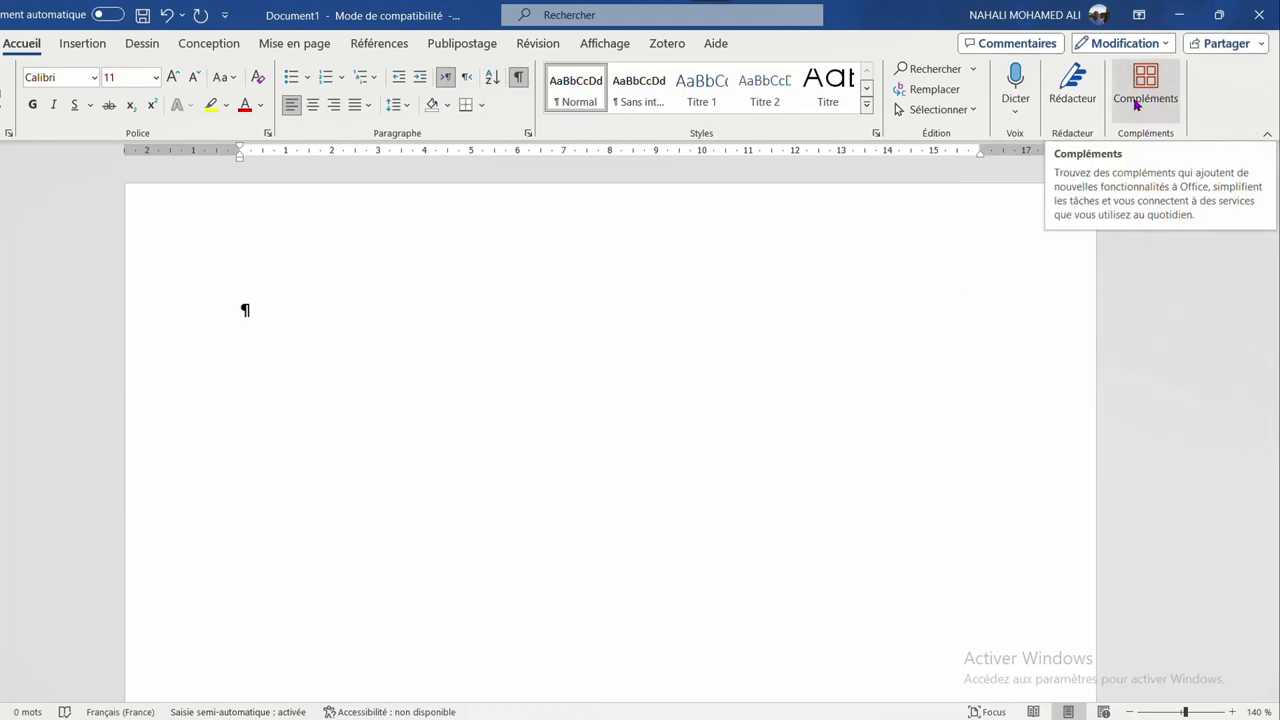
Add the Autopilot add-in to Word from the Compléments list of popular add-ins.
click(1136, 104)
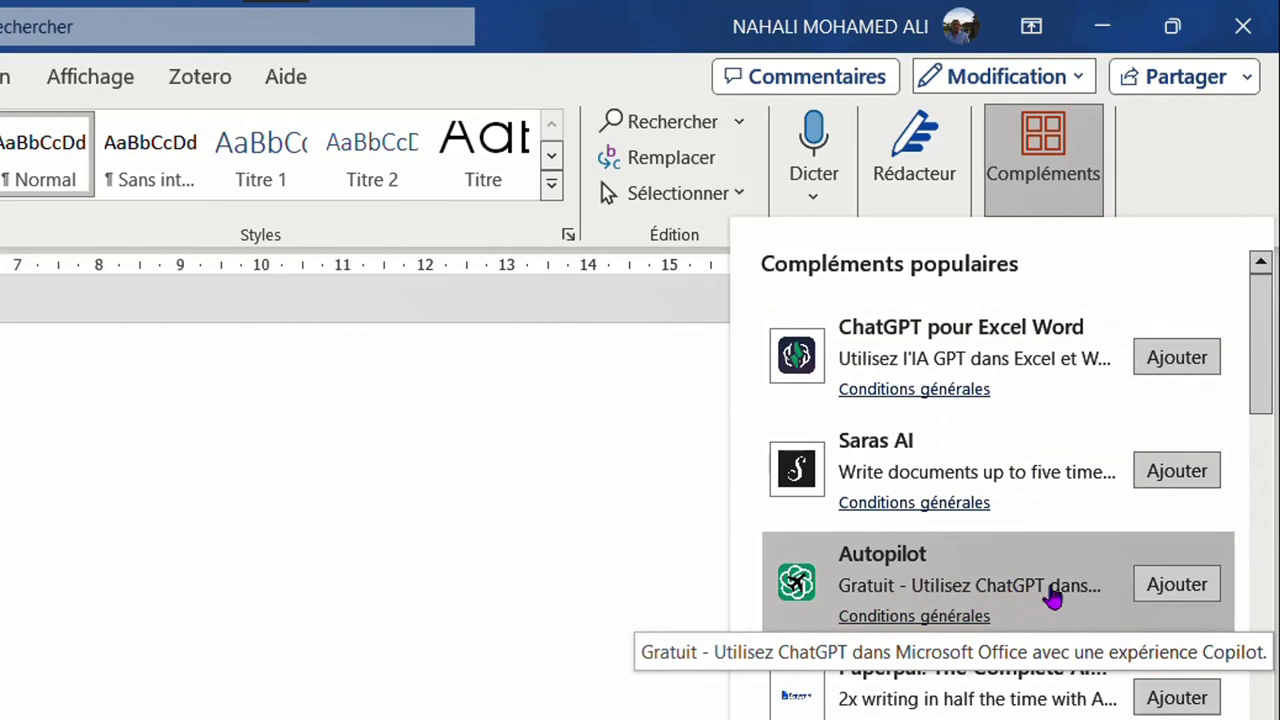
click(1168, 589)
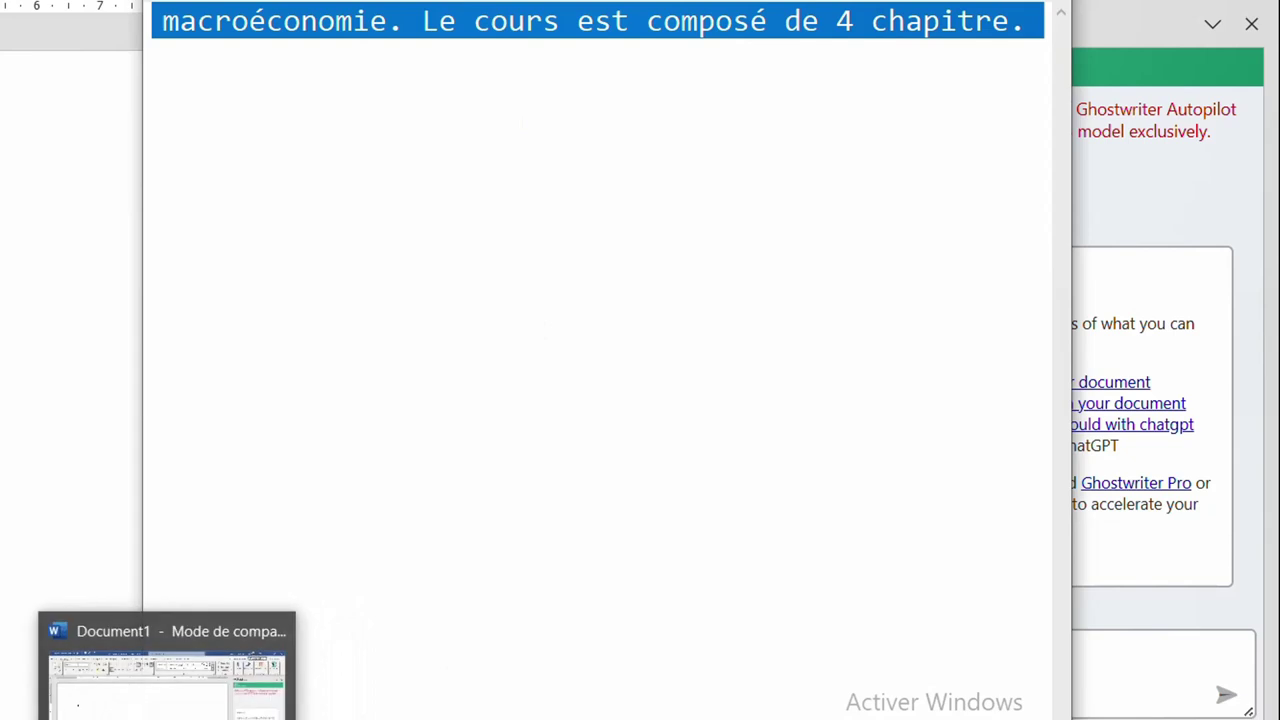
Paste the four-chapter macroeconomics course-plan prompt into Autopilot and send it.
click(165, 665)
click(1043, 674)
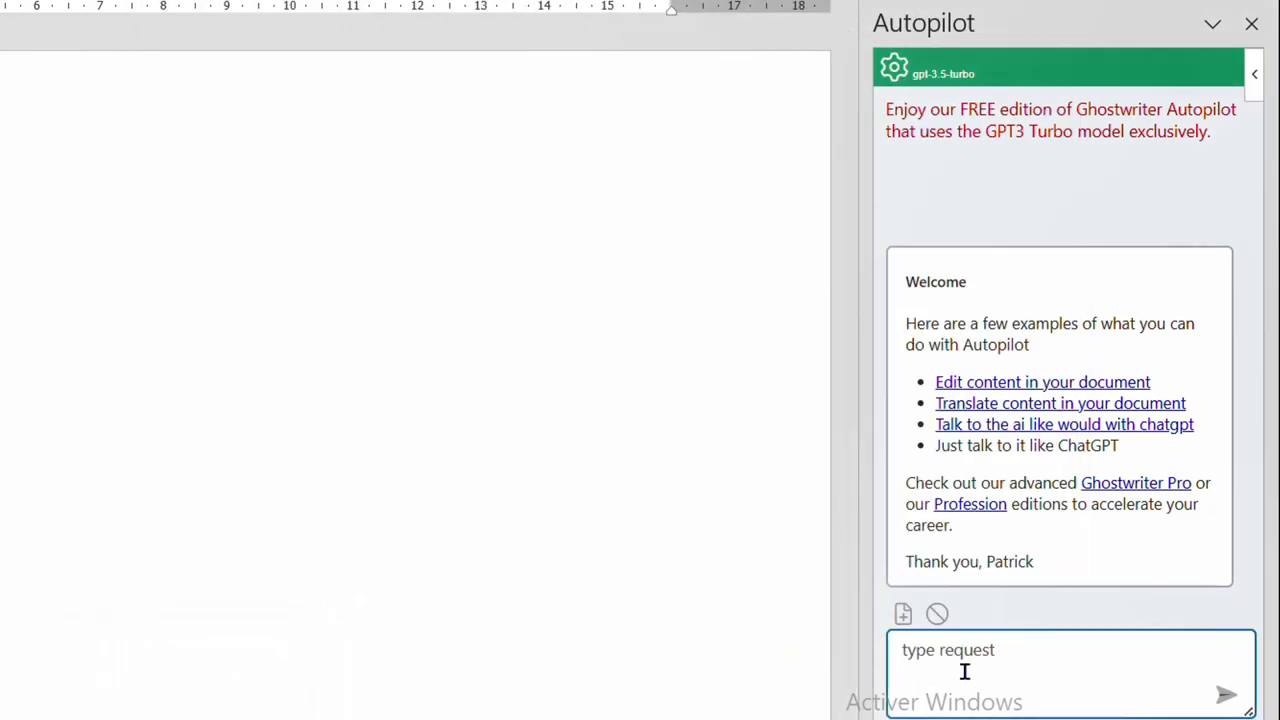
key(ctrl+v)
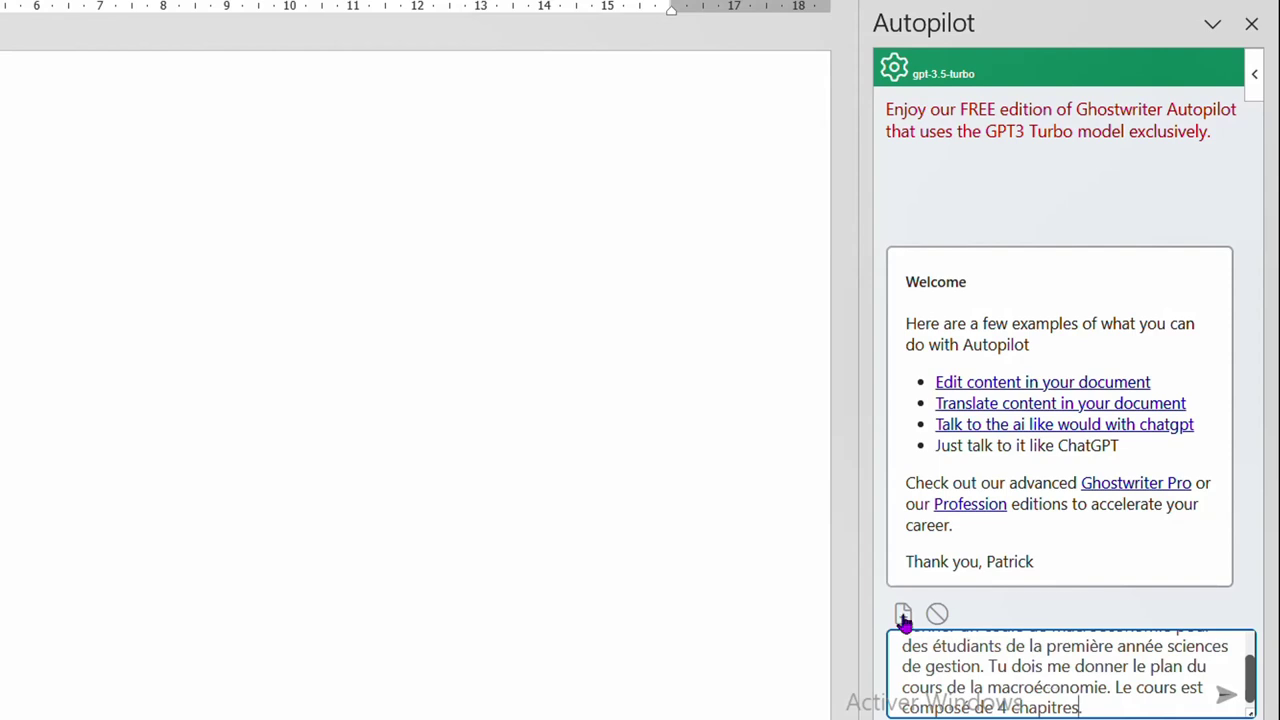
click(1230, 700)
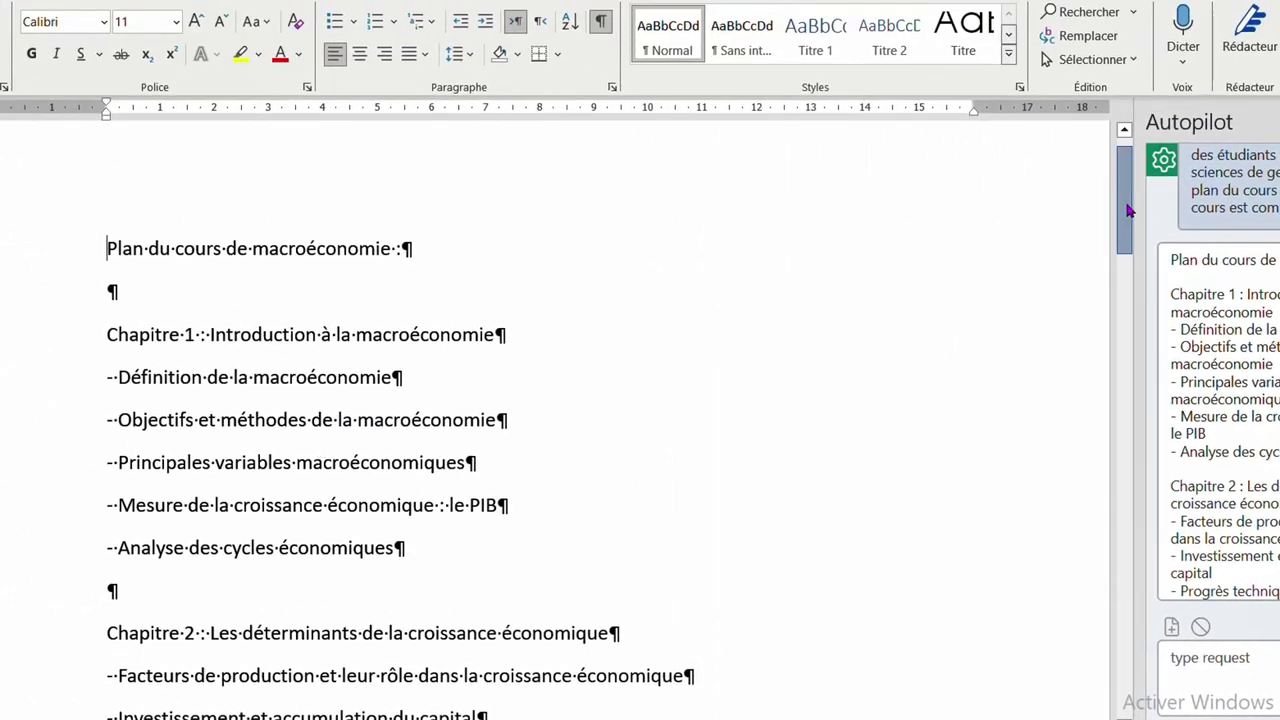
Open a blank line after 'Définition de la macroéconomie' in Chapitre 1, then select that item's text.
mouse_move(1127, 205)
mouse_down()
mouse_move(1139, 355)
mouse_move(1127, 400)
mouse_move(1141, 206)
mouse_up()
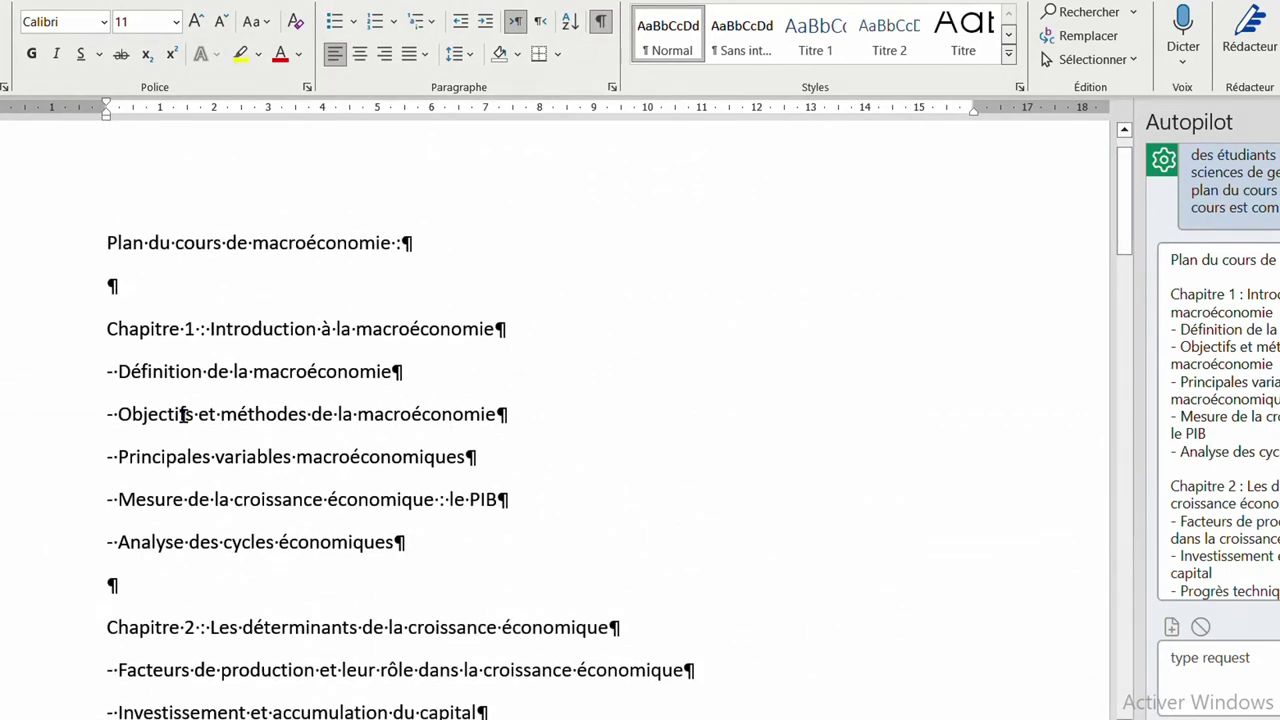
click(431, 376)
key(Return)
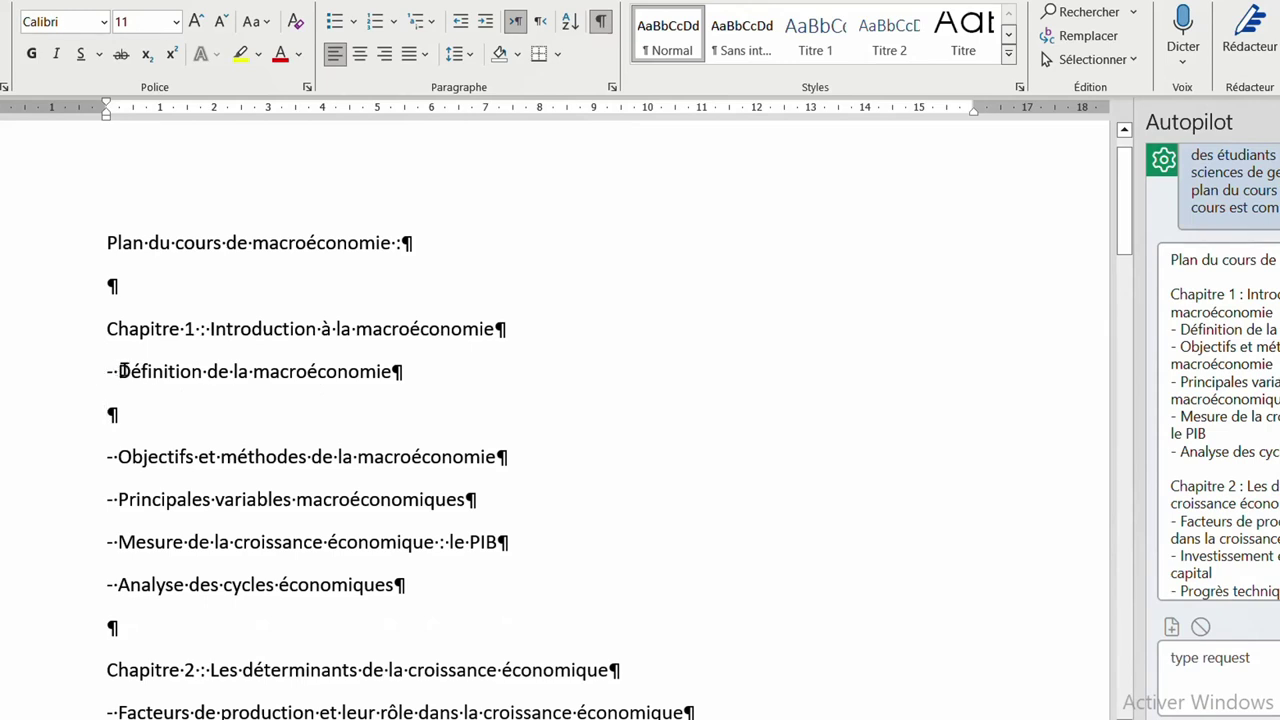
drag(118, 371, 391, 371)
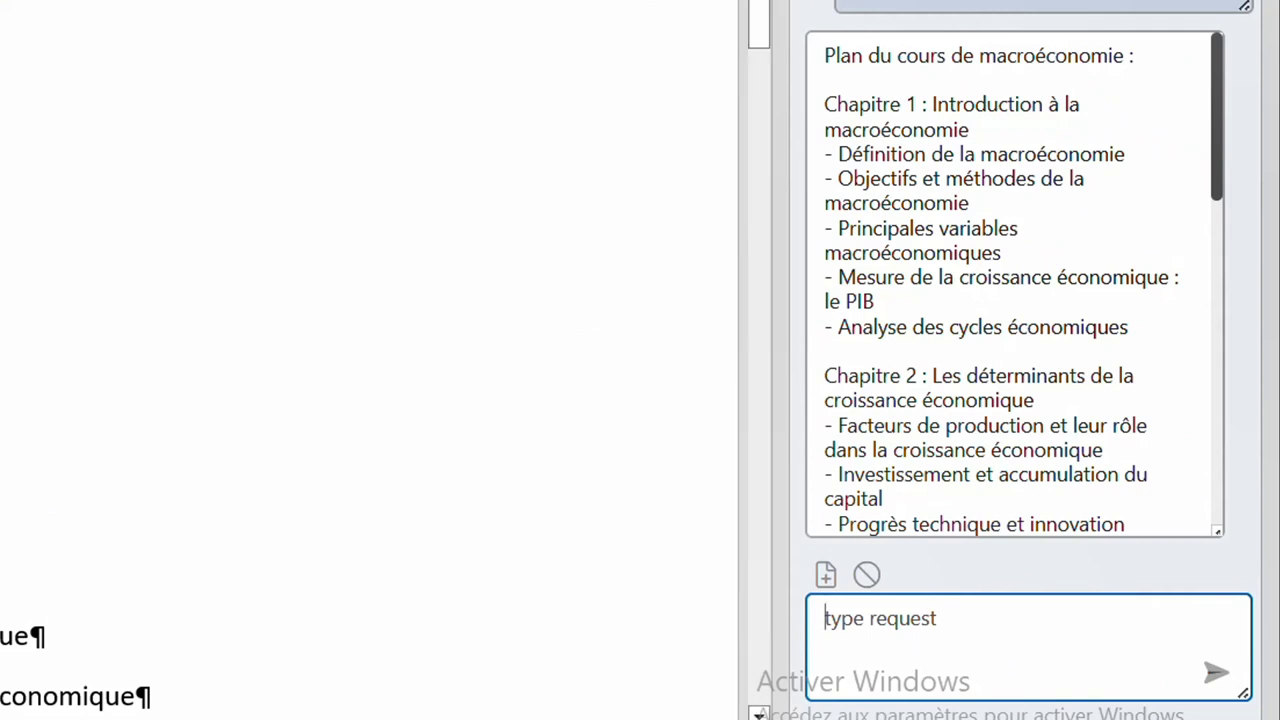
Ask Autopilot 'Tu dois me donner la Définition de la macroéconomie' and insert its answer into the document.
click(925, 643)
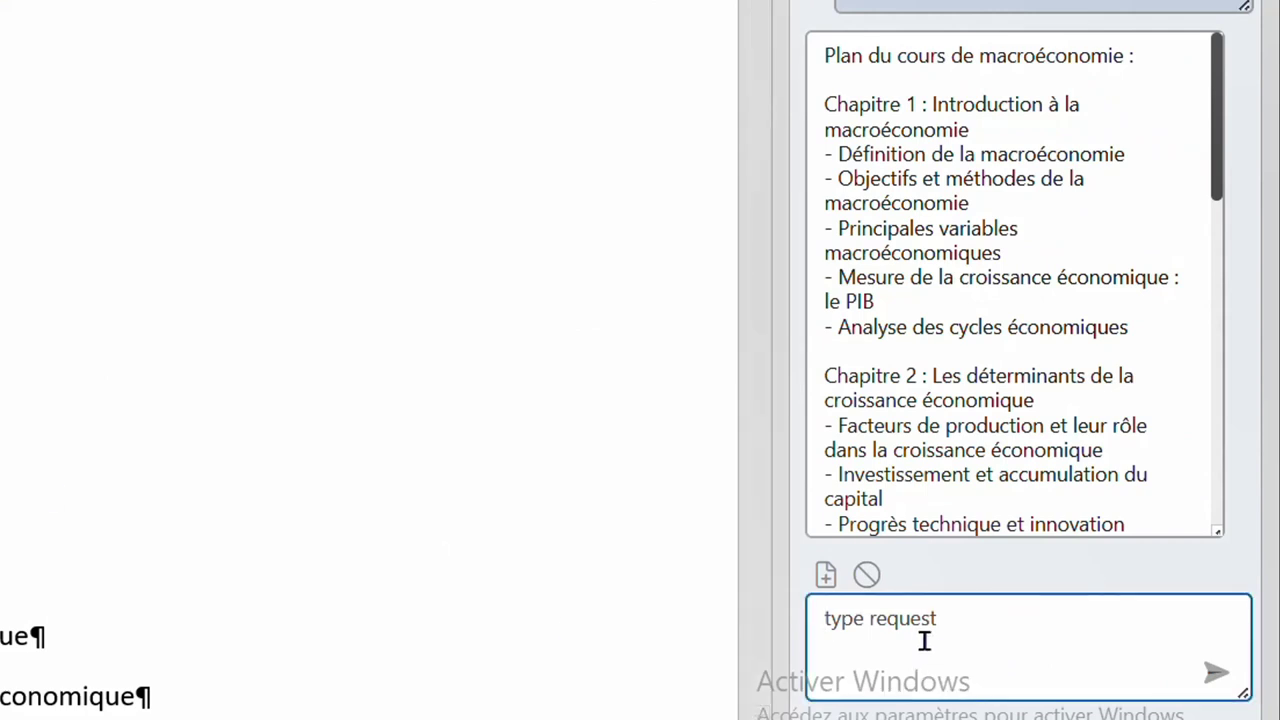
text(T)
text(u dois me)
text( donner )
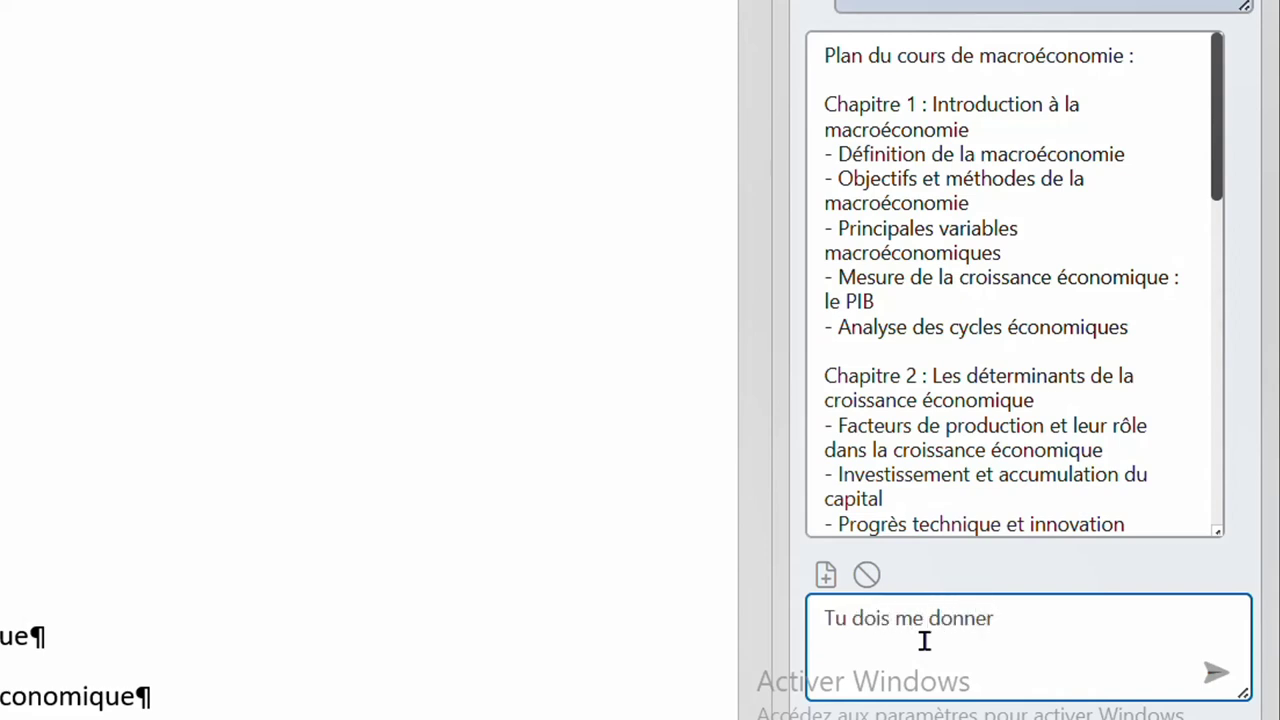
text(la Définition de la macroéconomie)
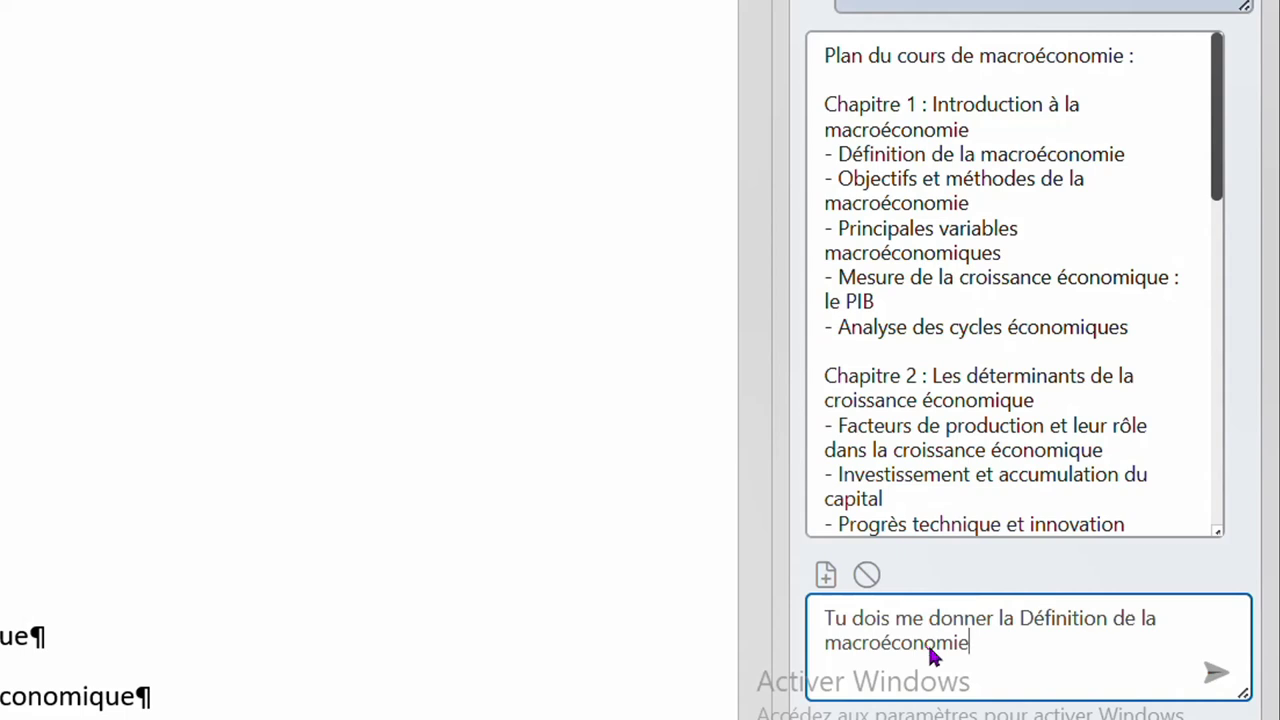
click(1216, 680)
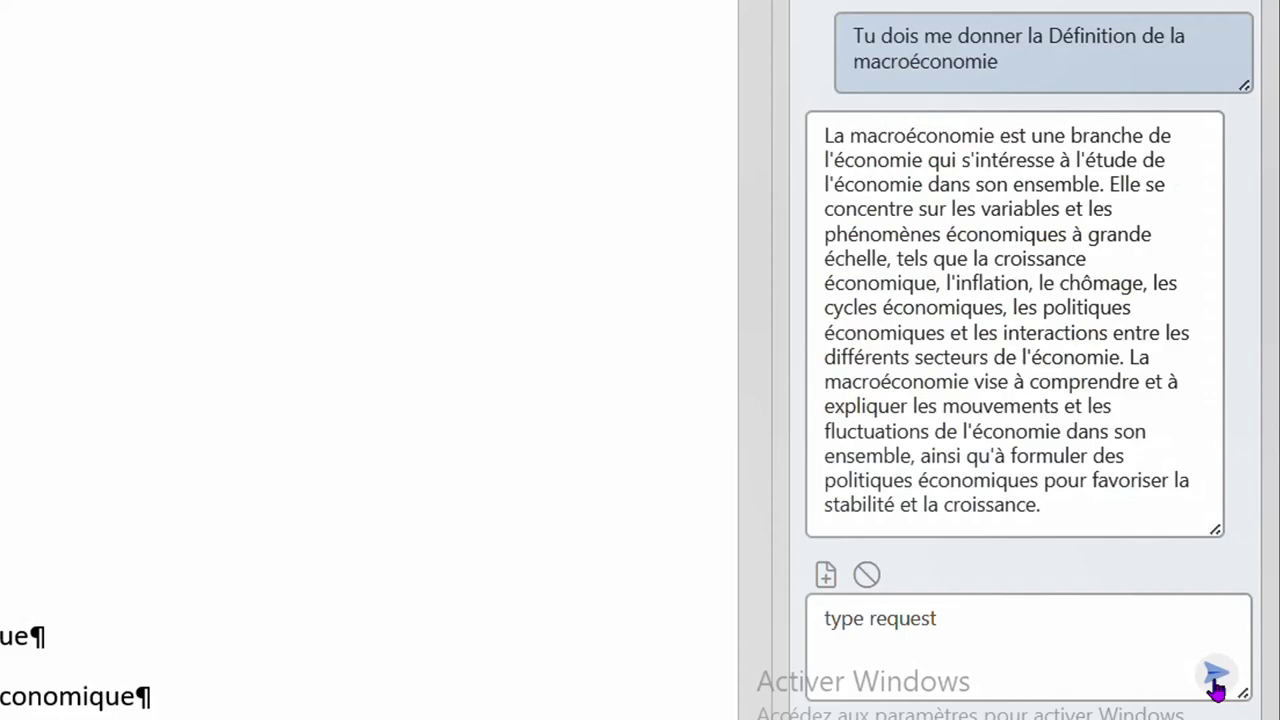
click(826, 575)
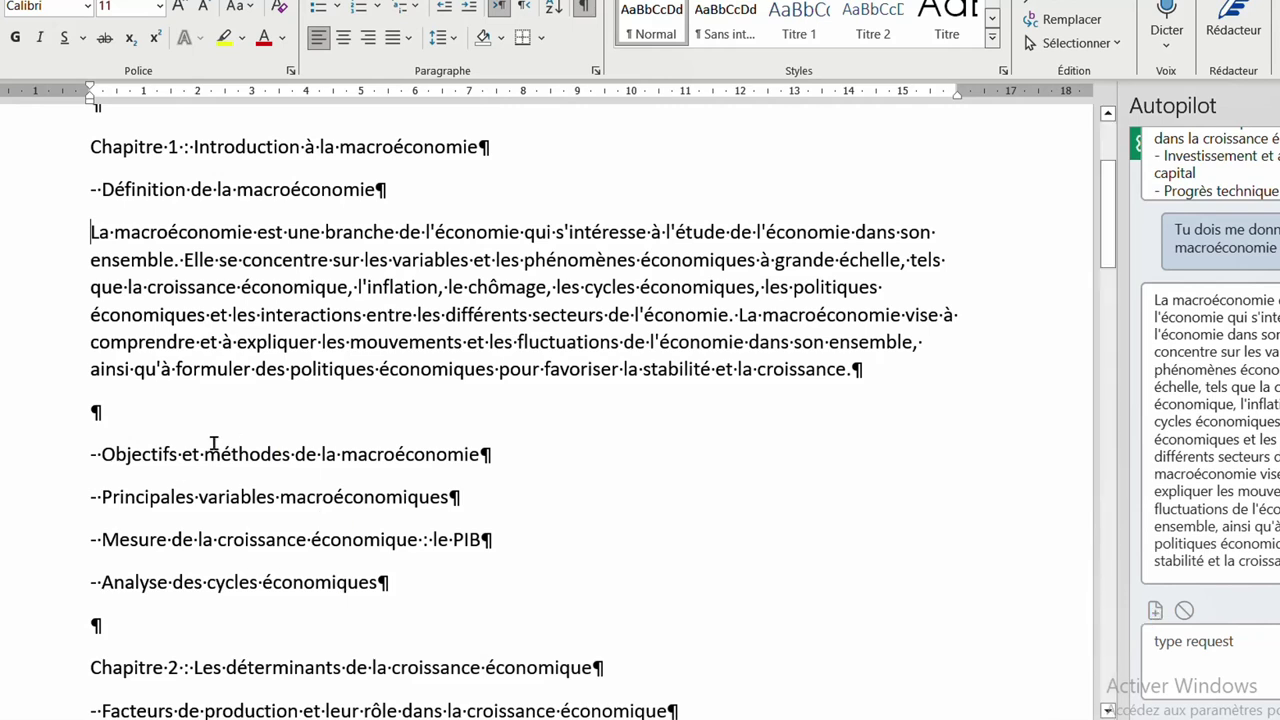
Ask Autopilot 'Tu me donne les Objectifs et méthodes de la macroéconomie', opening a blank line under that item.
drag(100, 454, 453, 454)
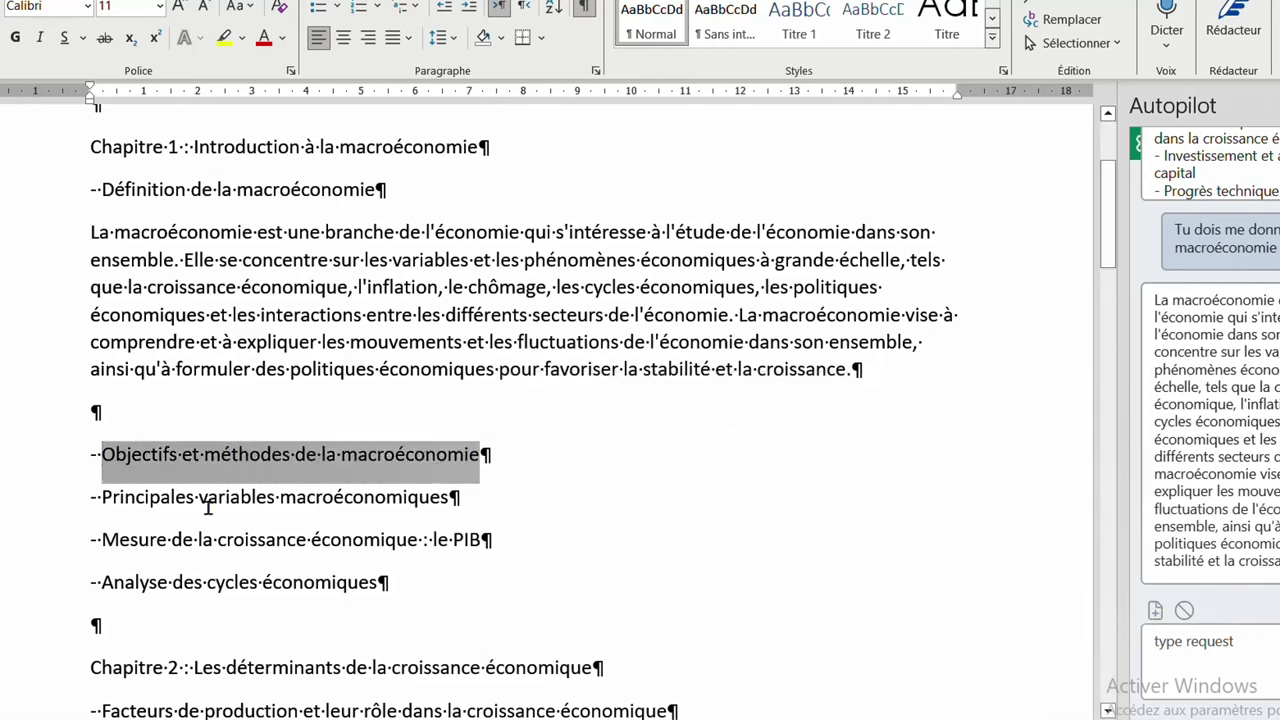
click(1182, 663)
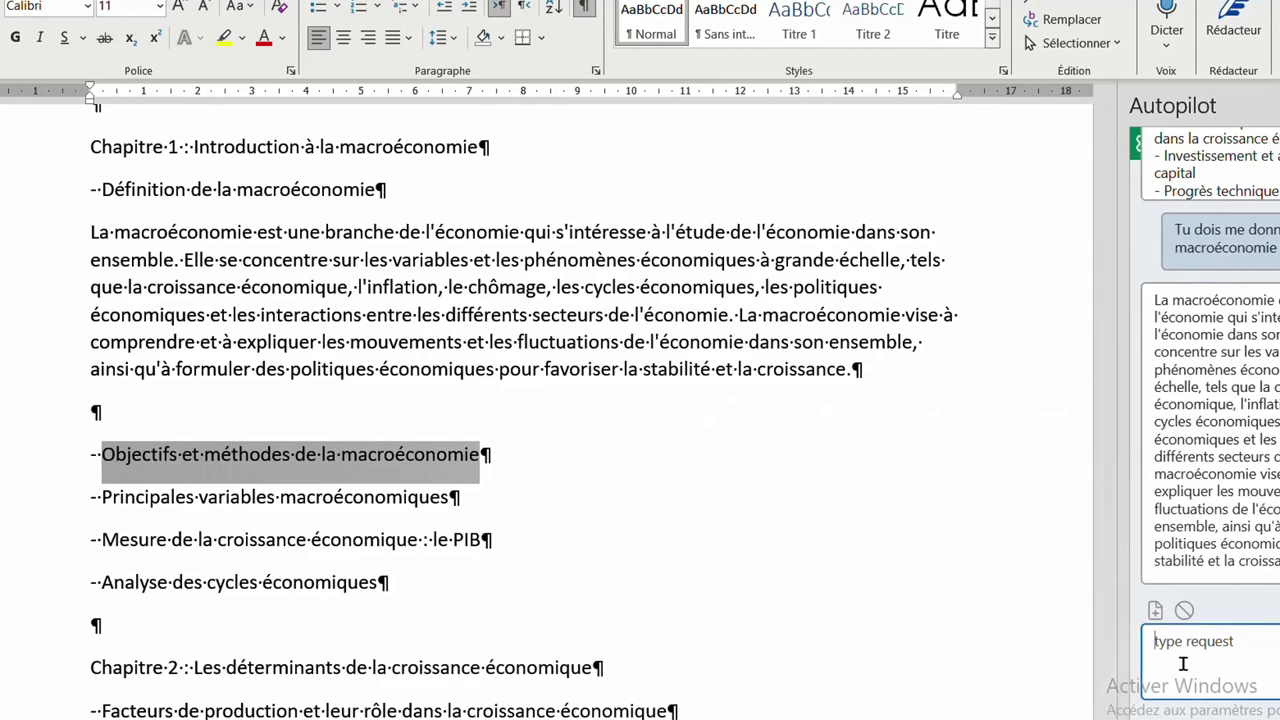
text(Tu)
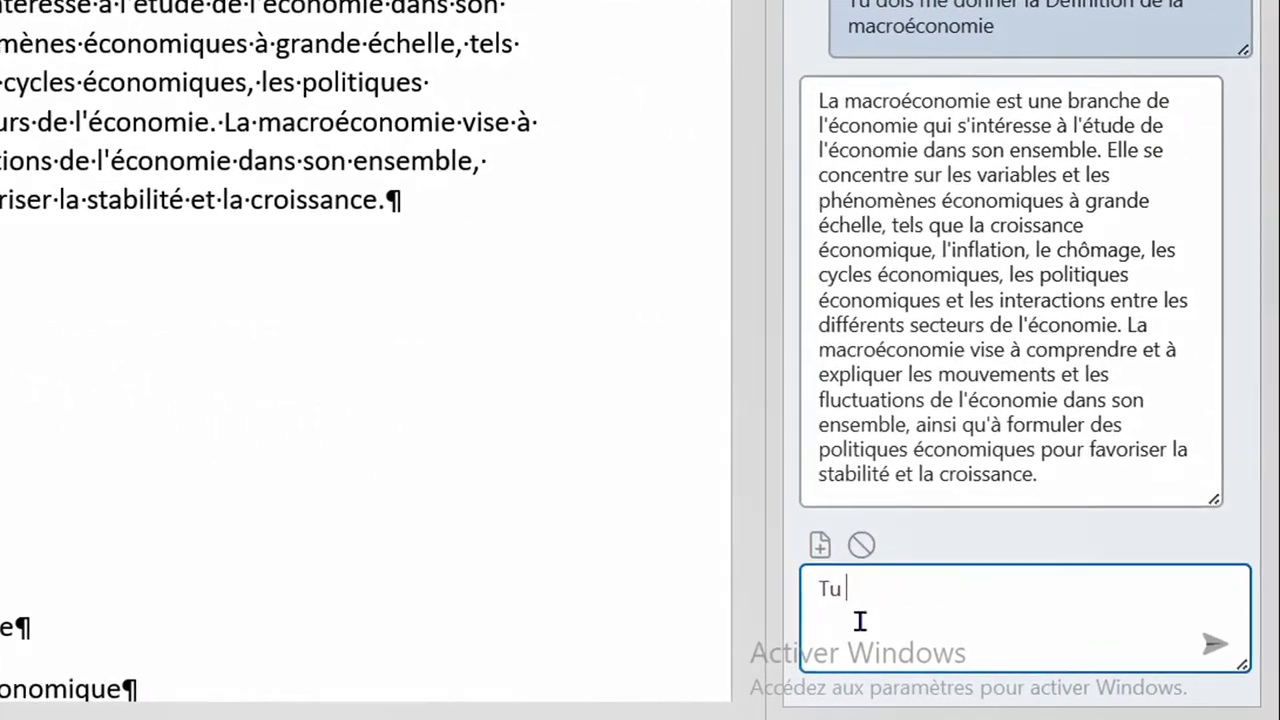
text( me donne )
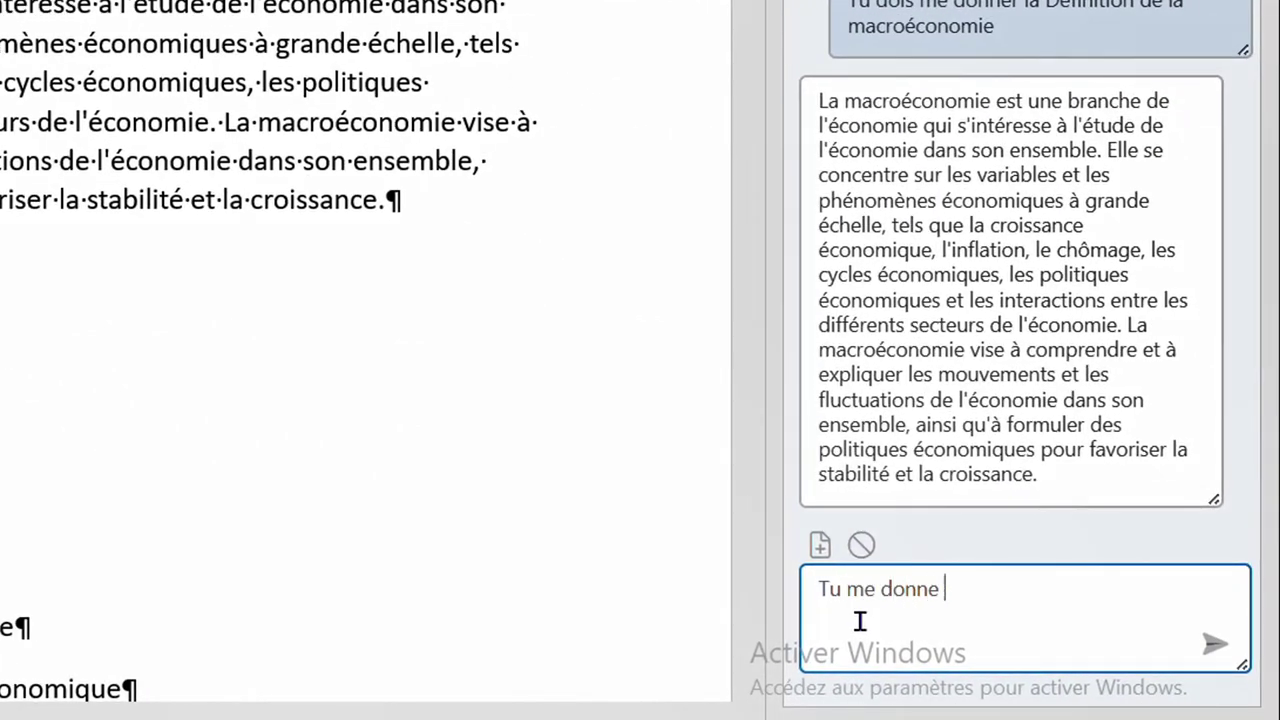
text(les)
text( Objectifs et méthodes de la macroéconomie)
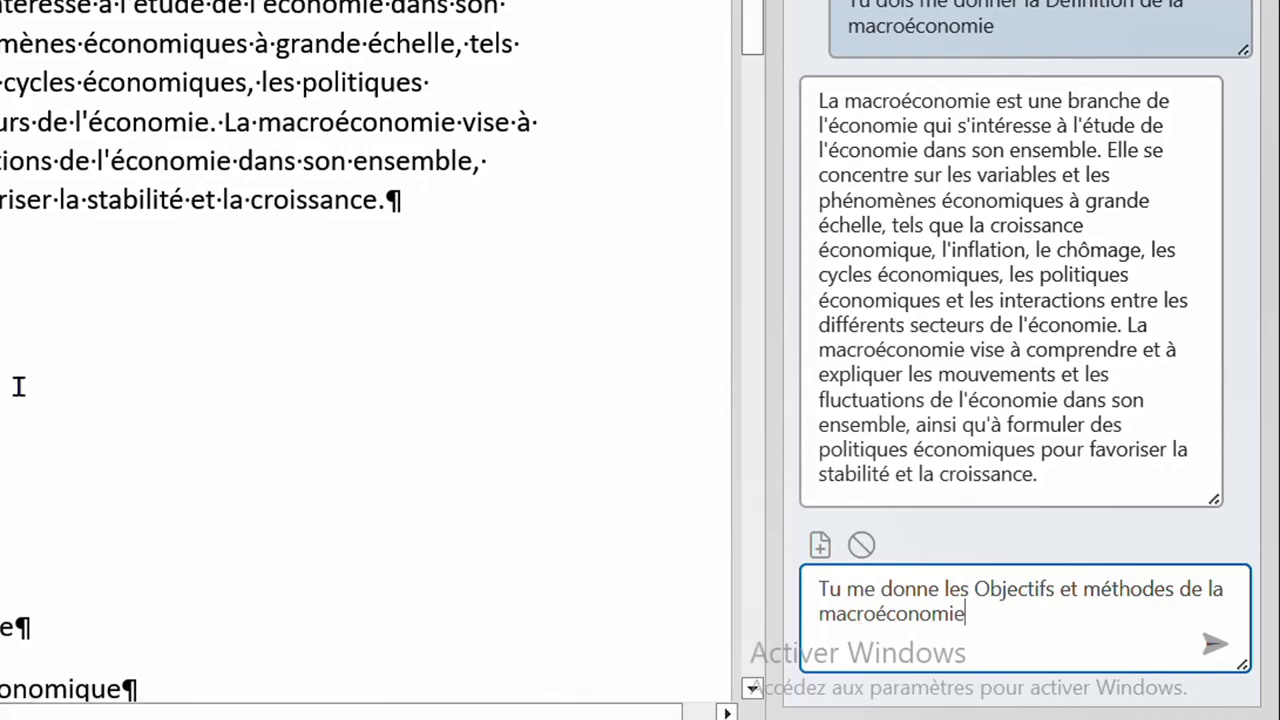
click(17, 378)
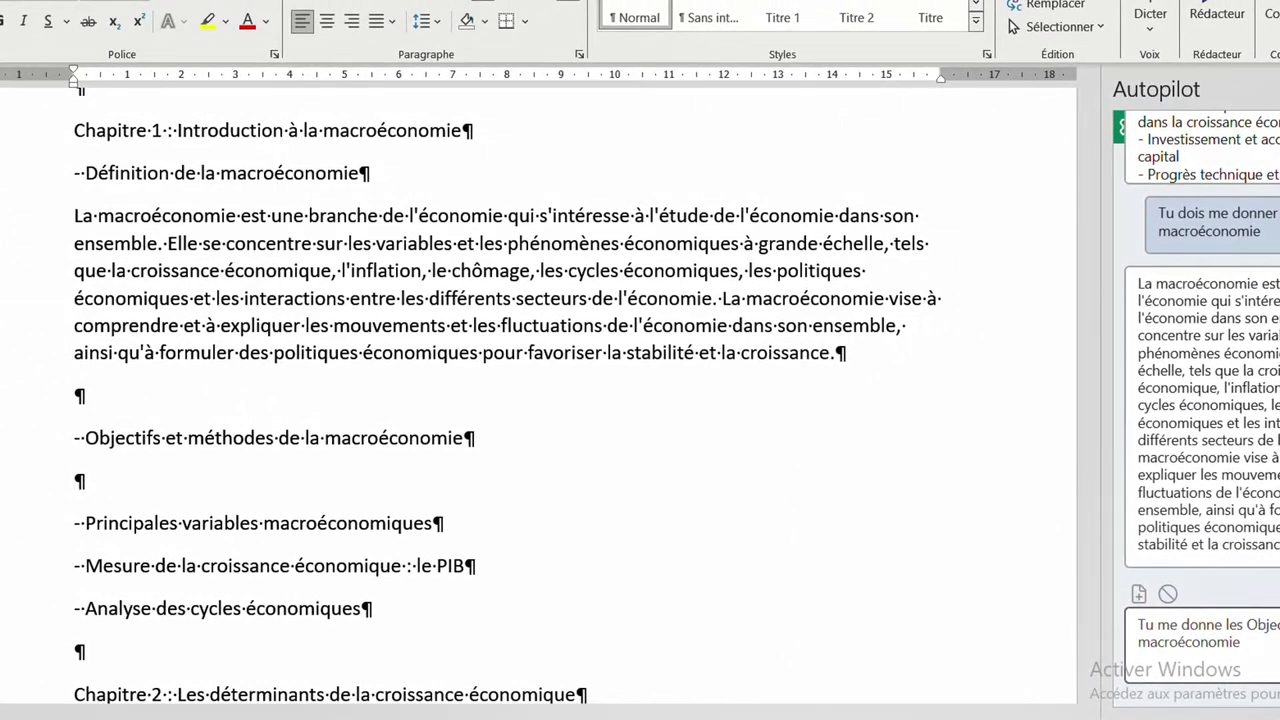
key(Return)
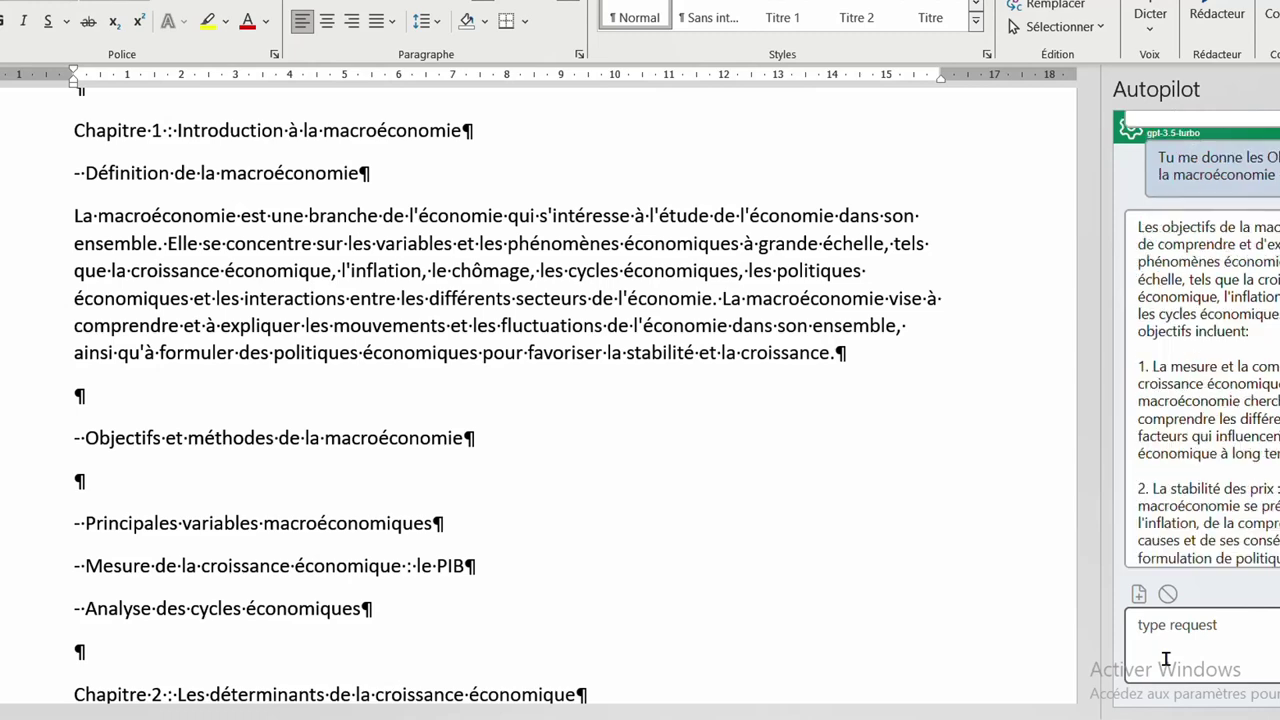
Insert Autopilot's numbered objectives (growth, price stability, full employment) under 'Objectifs et méthodes de la macroéconomie'.
click(1139, 594)
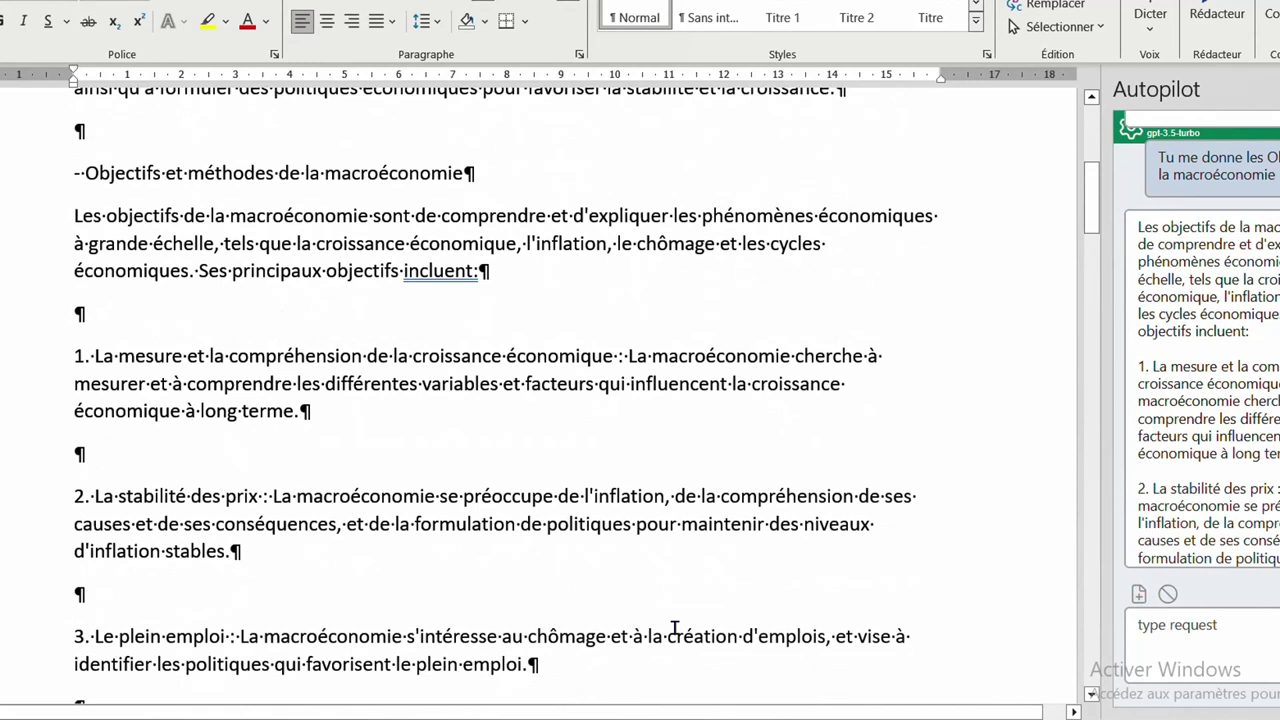